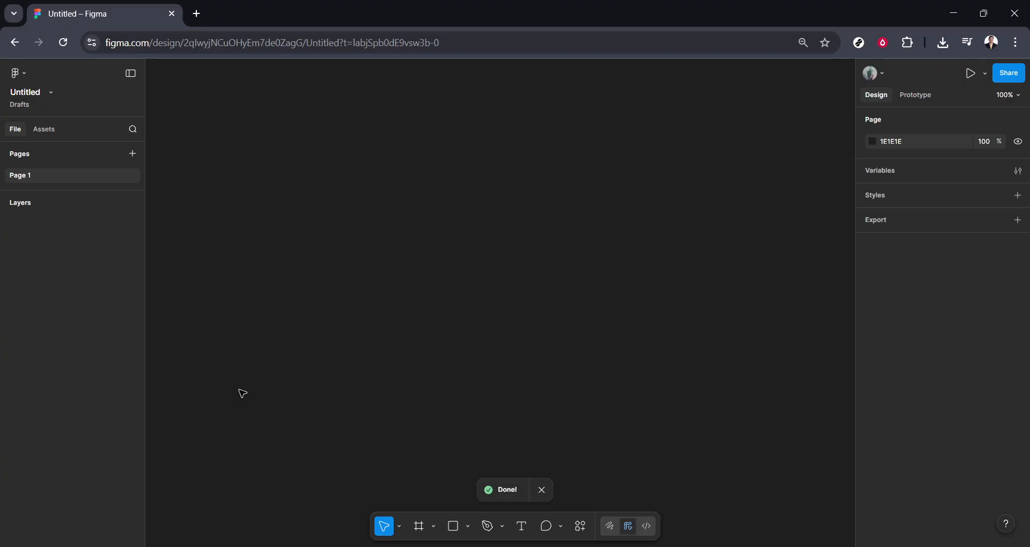
- Draw a rectangle, widen it to about 502 × 350, and place it in the left half of the canvas
{"action": "left_click", "coordinate": [452, 526]}
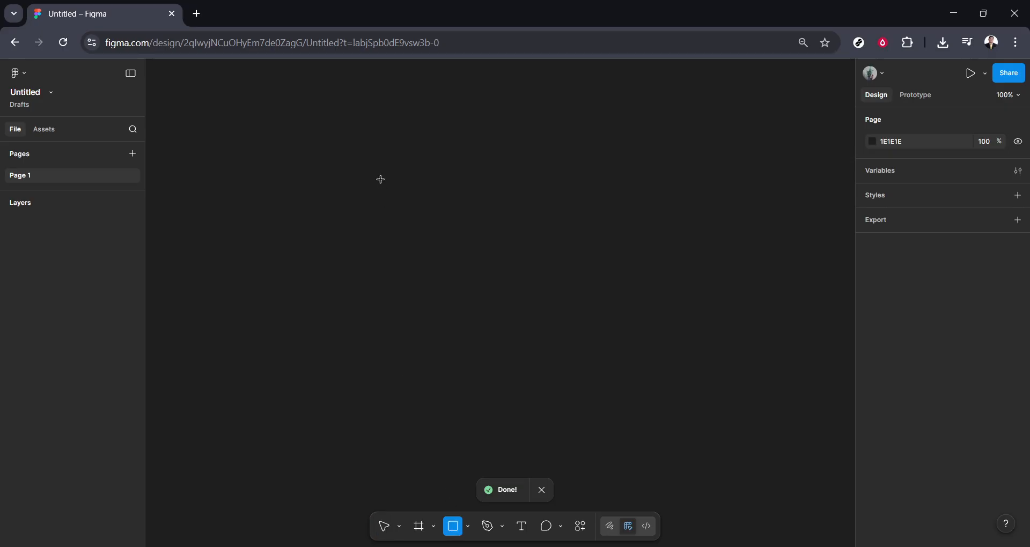
{"action": "mouse_move", "coordinate": [381, 180]}
{"action": "left_mouse_down"}
{"action": "mouse_move", "coordinate": [381, 216]}
{"action": "mouse_move", "coordinate": [532, 362]}
{"action": "mouse_move", "coordinate": [587, 366]}
{"action": "mouse_move", "coordinate": [621, 391]}
{"action": "left_mouse_up"}
{"action": "left_click", "coordinate": [542, 490]}
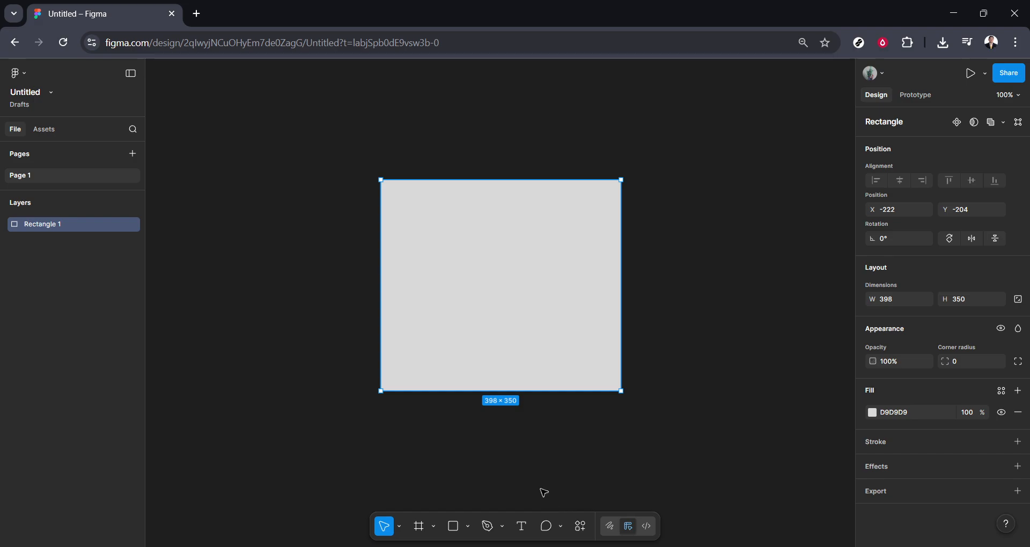
{"action": "left_click_drag", "start_coordinate": [374, 288], "coordinate": [318, 288]}
{"action": "left_click_drag", "start_coordinate": [471, 296], "coordinate": [331, 299]}
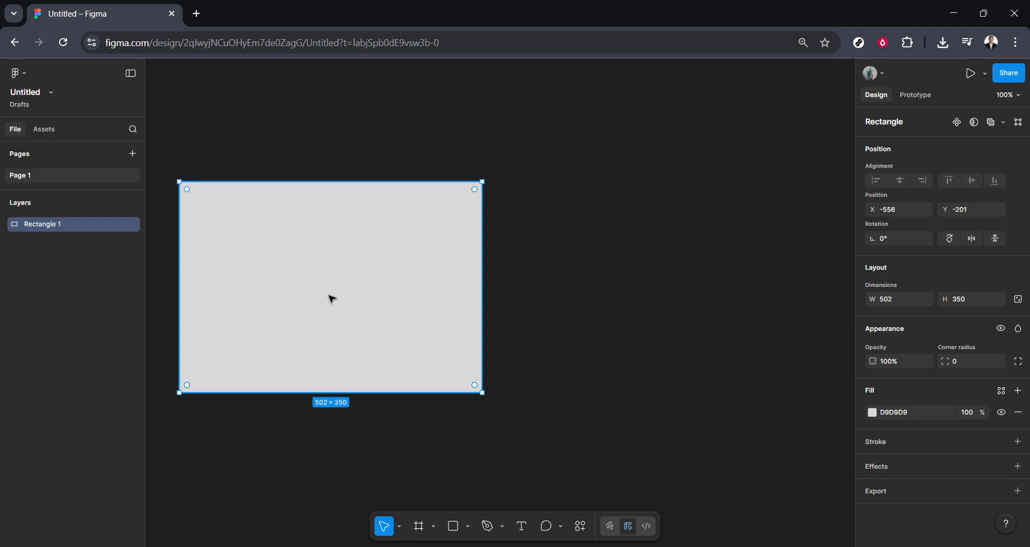
- Change the rectangle's fill to a radial gradient and swing its end handle around until it points horizontally to the right
{"action": "left_click", "coordinate": [873, 413]}
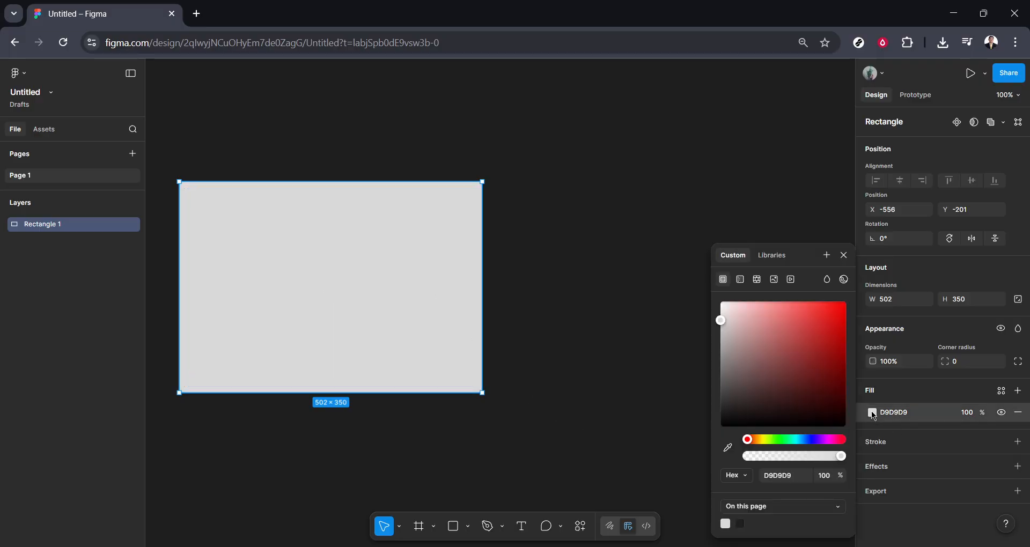
{"action": "left_click", "coordinate": [740, 280]}
{"action": "left_click", "coordinate": [766, 308]}
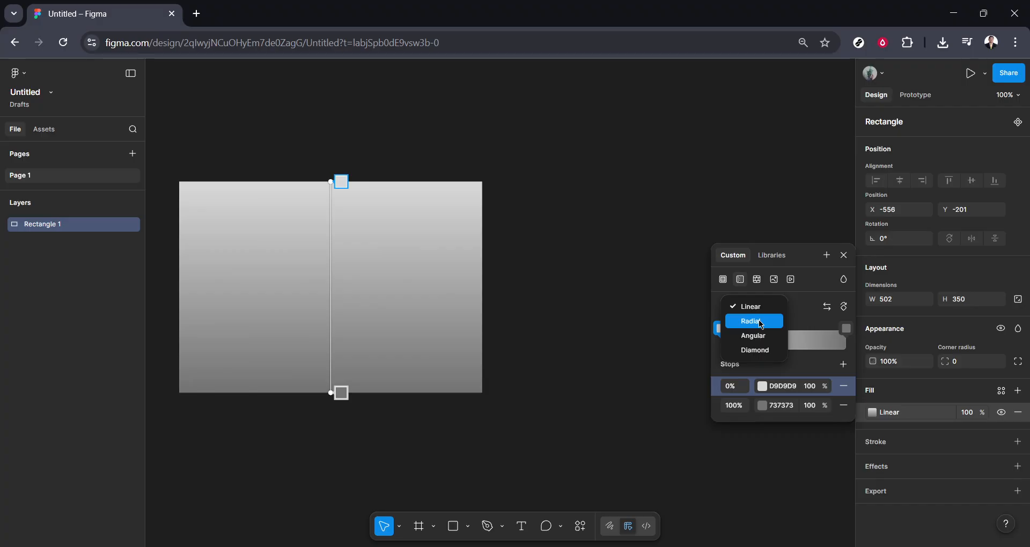
{"action": "left_click", "coordinate": [760, 322]}
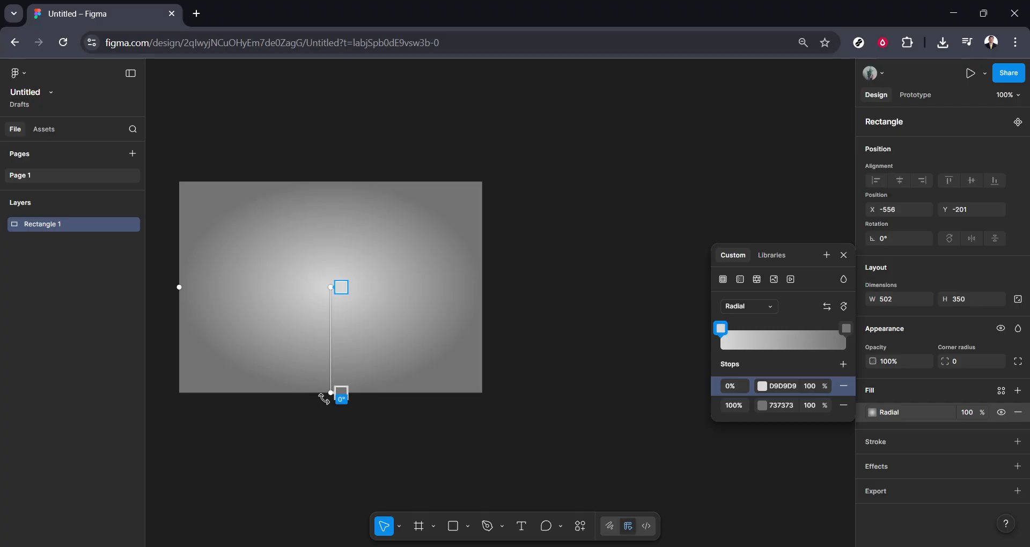
{"action": "left_click_drag", "start_coordinate": [323, 400], "coordinate": [515, 295]}
- Switch the gradient to Angular and add three color stops at about 16%, 38% and 60%
{"action": "left_click", "coordinate": [745, 307]}
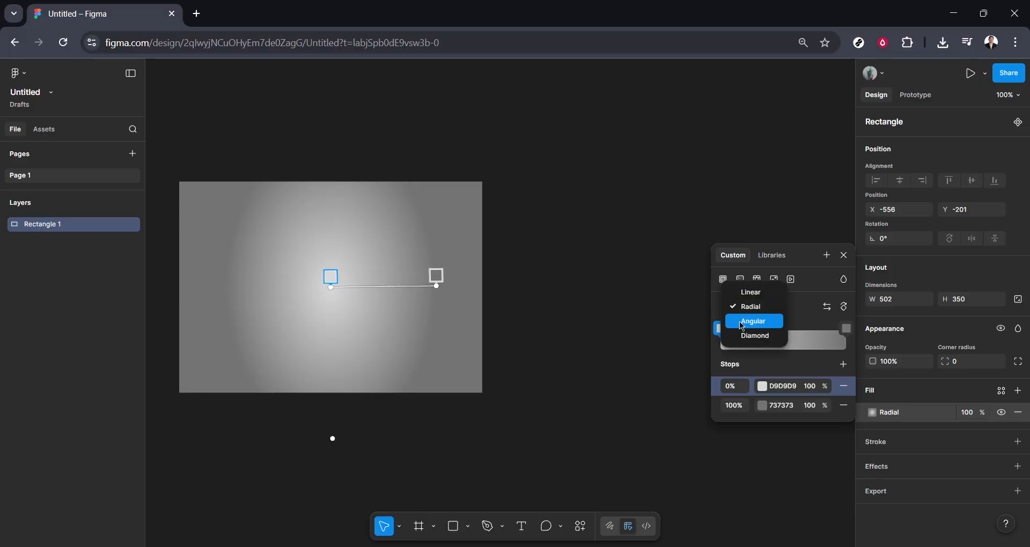
{"action": "left_click", "coordinate": [741, 322]}
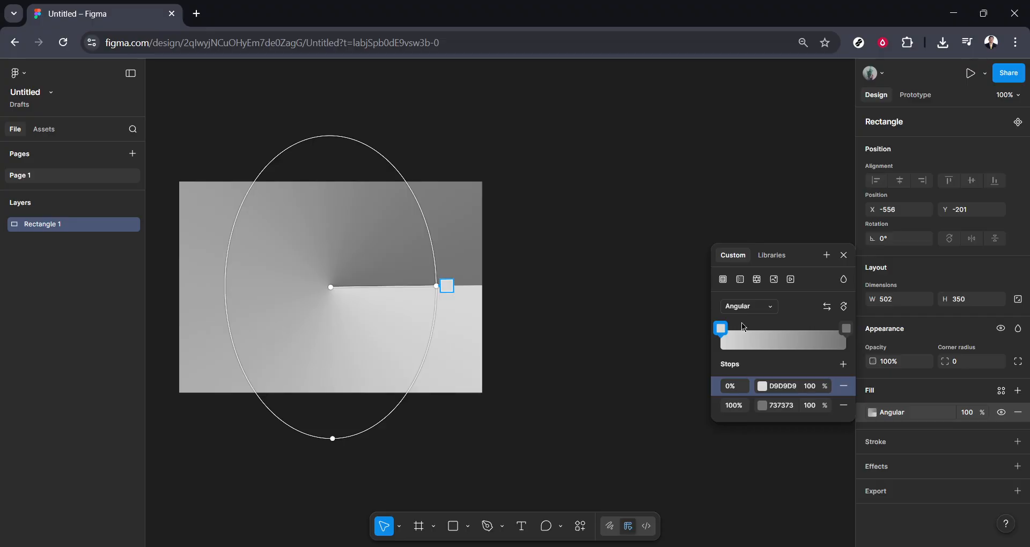
{"action": "left_click", "coordinate": [796, 336]}
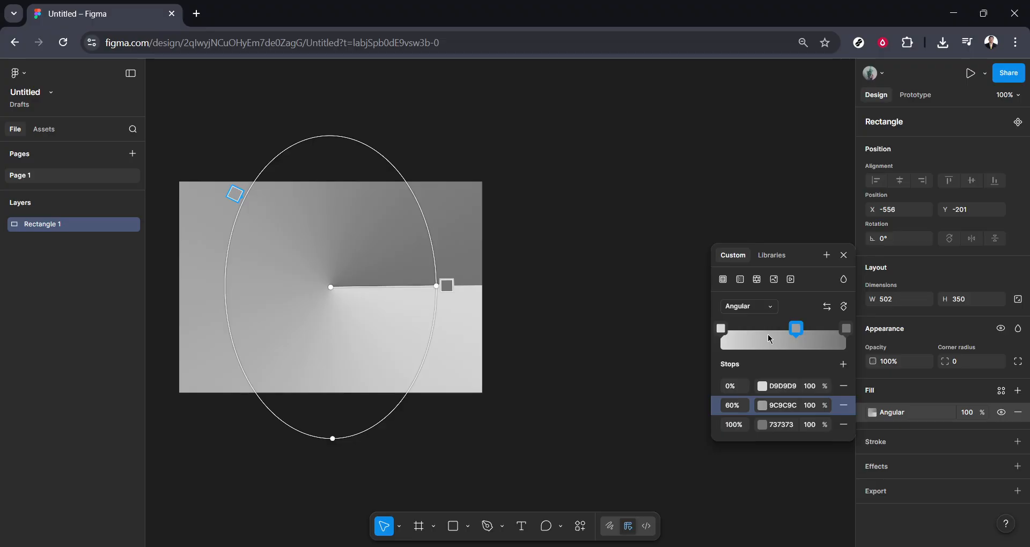
{"action": "left_click", "coordinate": [770, 338]}
{"action": "left_click", "coordinate": [742, 337]}
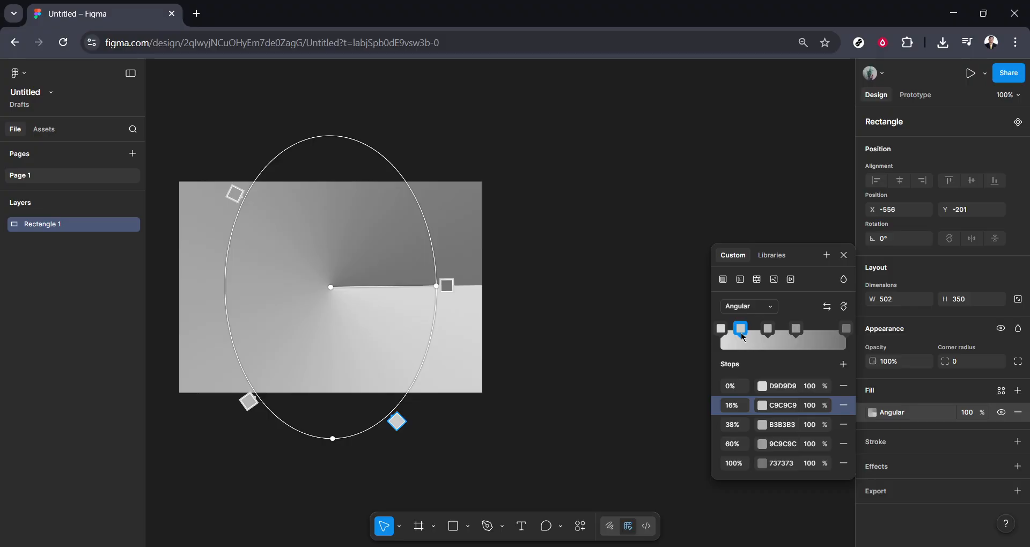
- Reposition the three middle gradient stops to about 41%, 65% and 83%
{"action": "left_click_drag", "start_coordinate": [796, 329], "coordinate": [833, 335]}
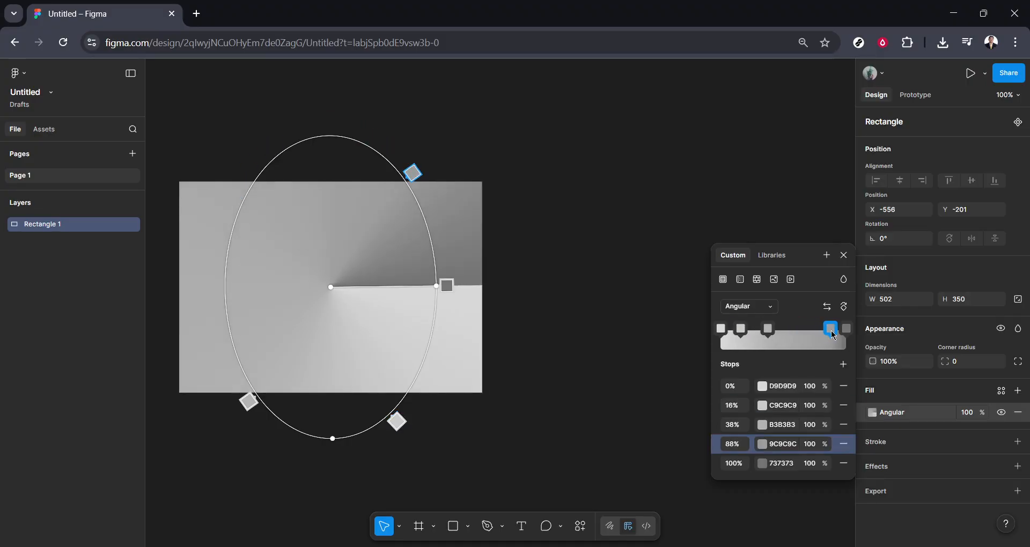
{"action": "left_click_drag", "start_coordinate": [768, 330], "coordinate": [825, 331]}
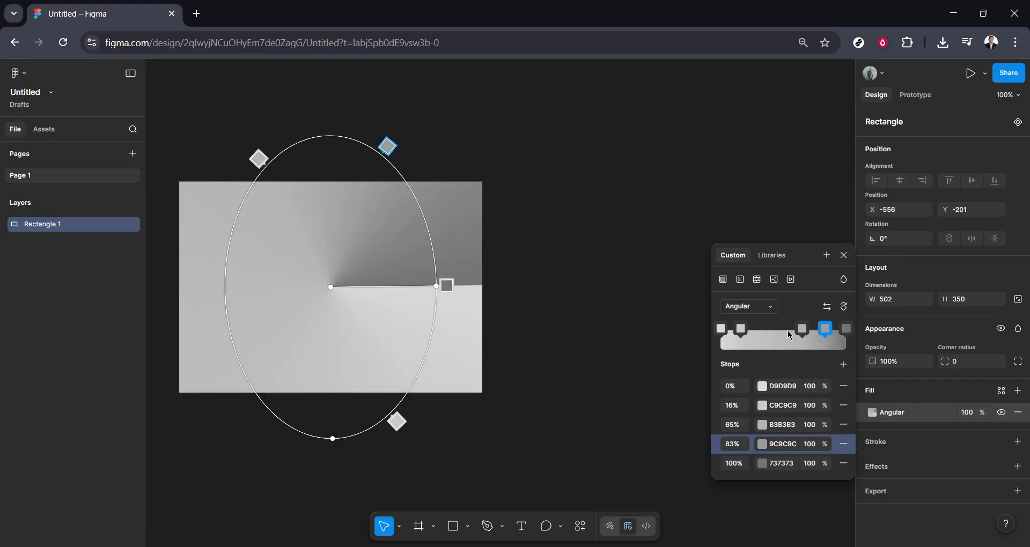
{"action": "left_click_drag", "start_coordinate": [742, 330], "coordinate": [774, 334]}
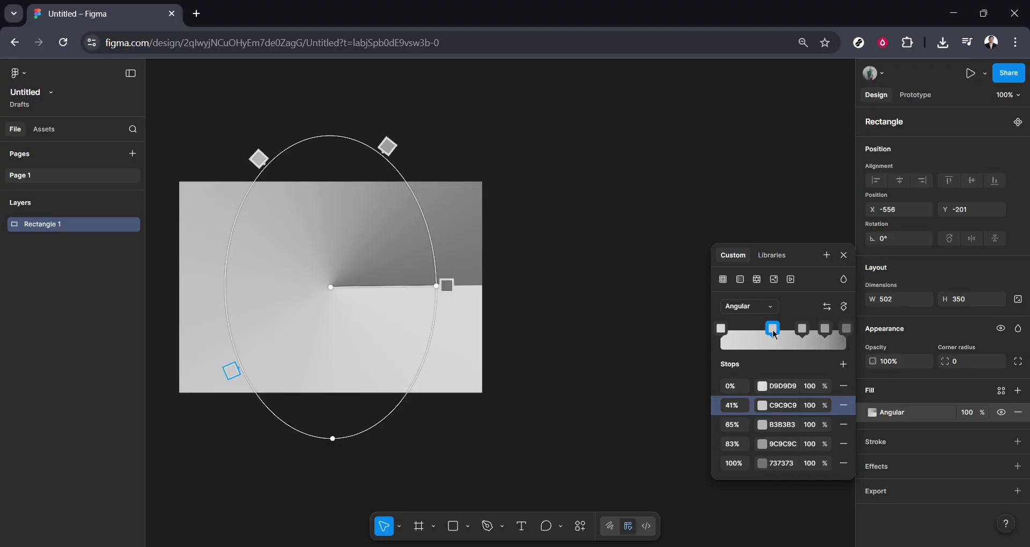
- Set the gradient stops at 100%, 83%, 65% and 41% to black (000000)
{"action": "left_click", "coordinate": [761, 463]}
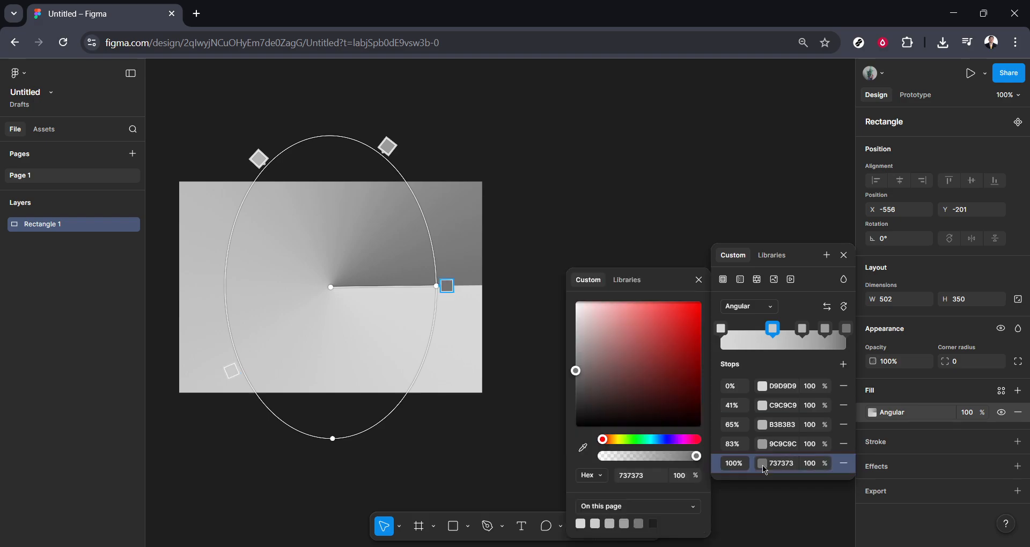
{"action": "left_click", "coordinate": [595, 415]}
{"action": "left_click_drag", "start_coordinate": [597, 419], "coordinate": [562, 456]}
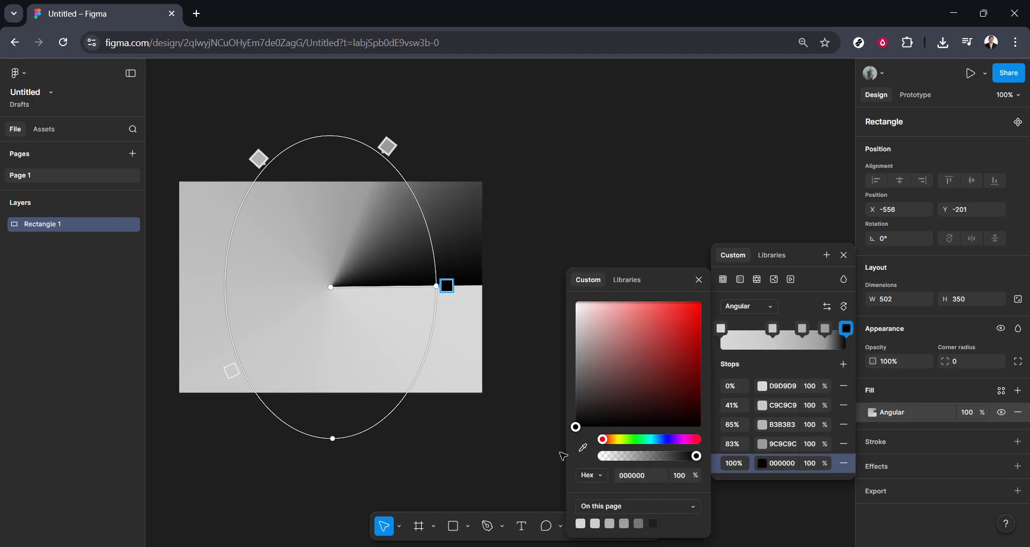
{"action": "left_click", "coordinate": [762, 444]}
{"action": "left_click_drag", "start_coordinate": [587, 420], "coordinate": [574, 444]}
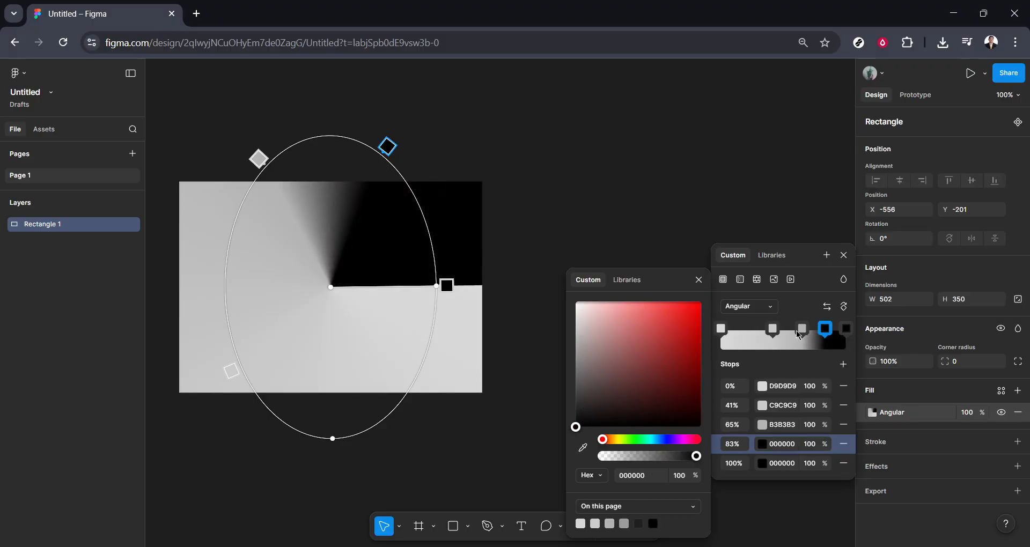
{"action": "left_click", "coordinate": [771, 426]}
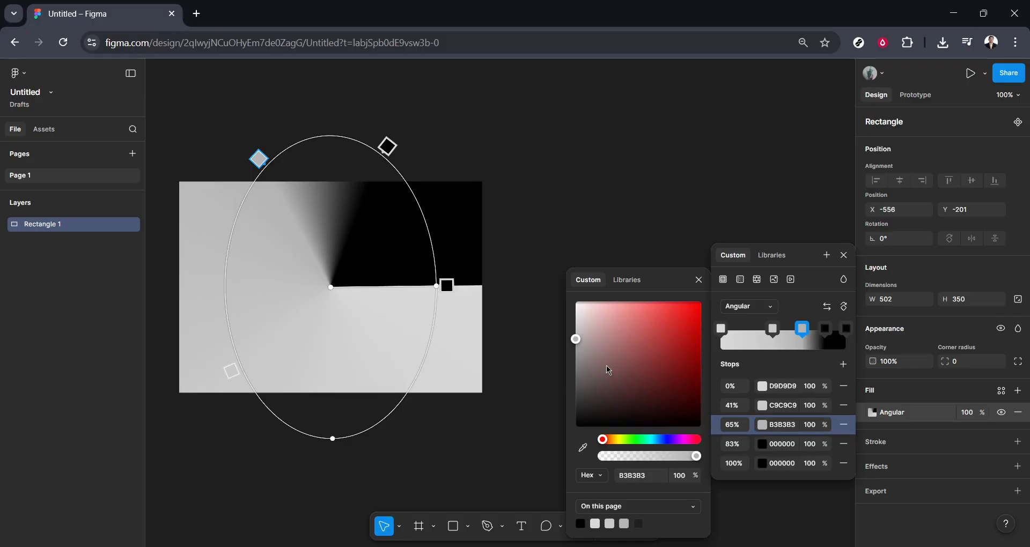
{"action": "left_click_drag", "start_coordinate": [578, 345], "coordinate": [572, 443]}
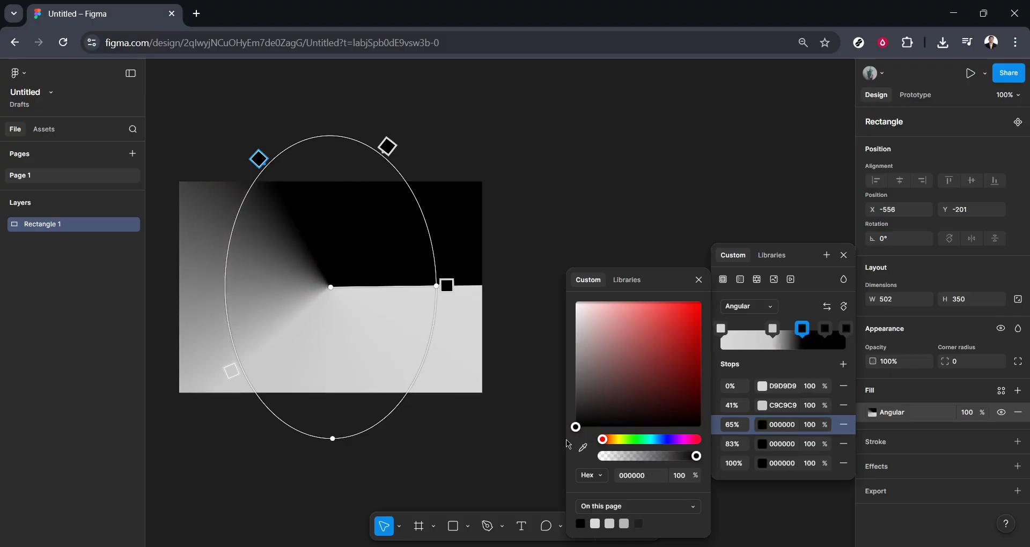
{"action": "left_click", "coordinate": [767, 406]}
{"action": "left_click_drag", "start_coordinate": [575, 331], "coordinate": [568, 441]}
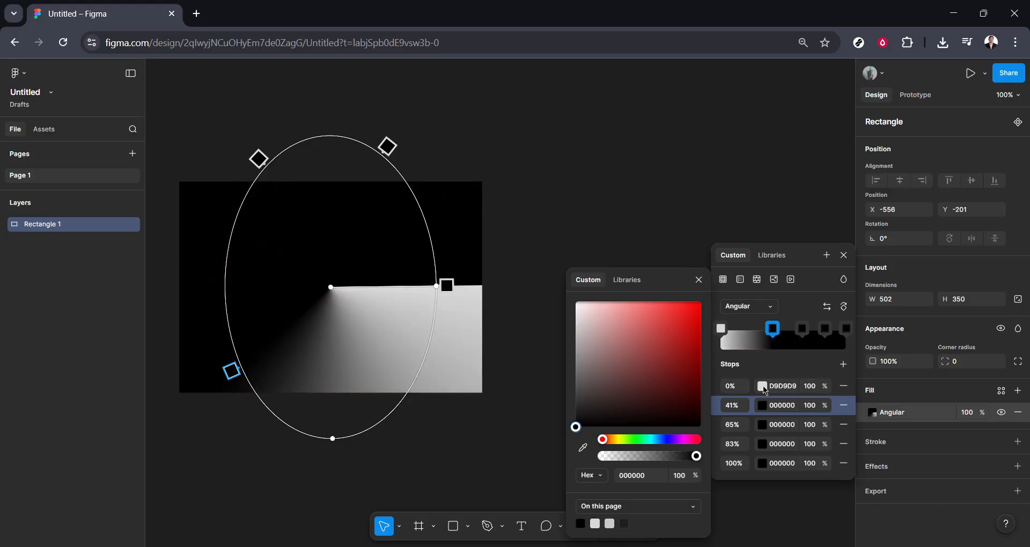
- Set the 0% gradient stop to the golden yellow FFBD17
{"action": "left_click", "coordinate": [722, 387]}
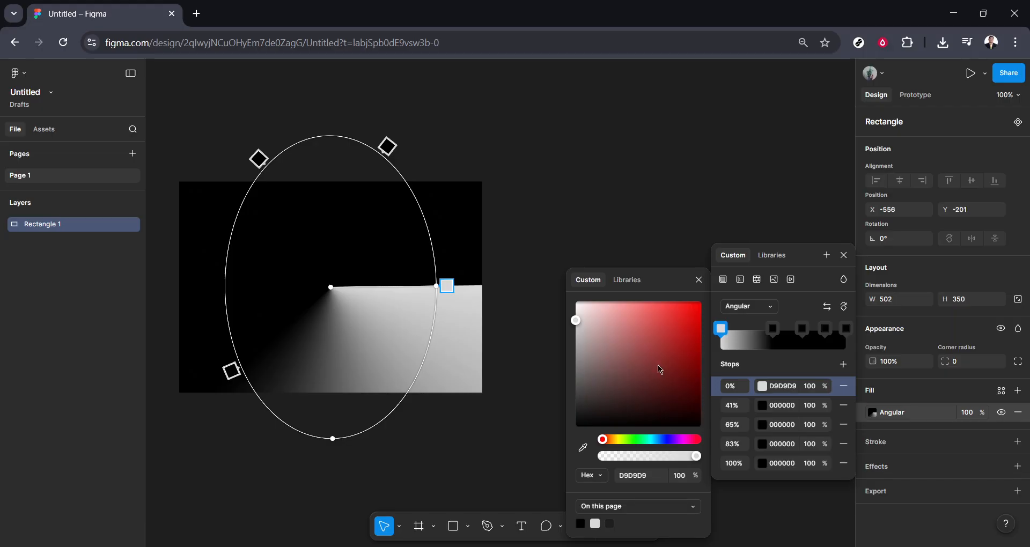
{"action": "left_click", "coordinate": [662, 352]}
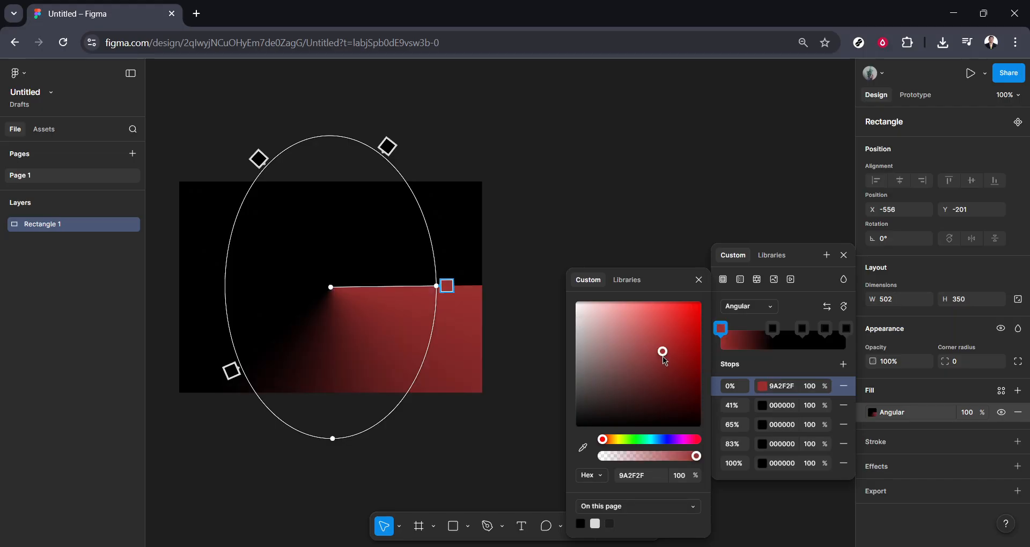
{"action": "left_click", "coordinate": [614, 439]}
{"action": "left_click_drag", "start_coordinate": [640, 382], "coordinate": [691, 296]}
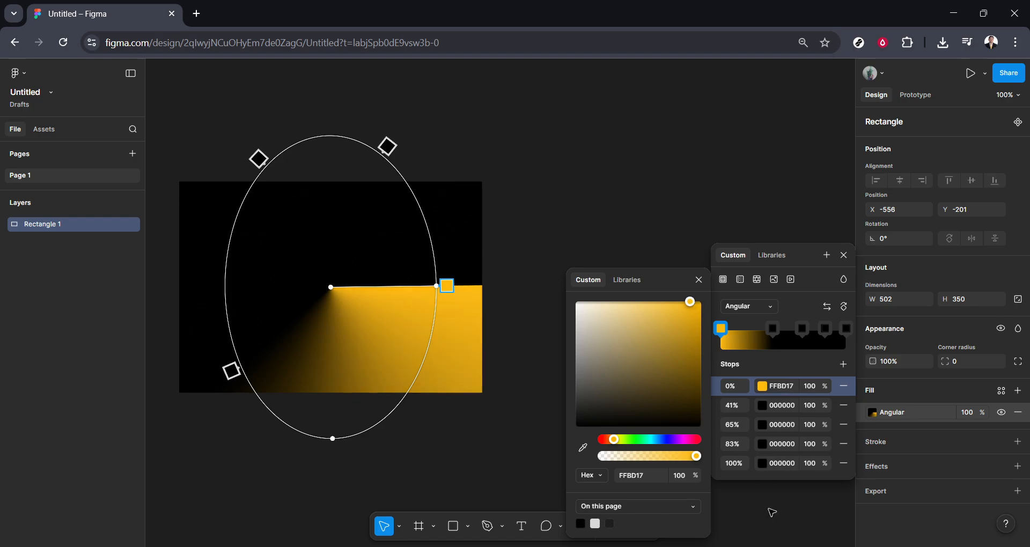
- Move the black stop nearest the yellow one to 50%, then close the fill settings and deselect the rectangle
{"action": "mouse_move", "coordinate": [773, 329]}
{"action": "left_mouse_down"}
{"action": "mouse_move", "coordinate": [765, 335]}
{"action": "mouse_move", "coordinate": [787, 336]}
{"action": "left_mouse_up"}
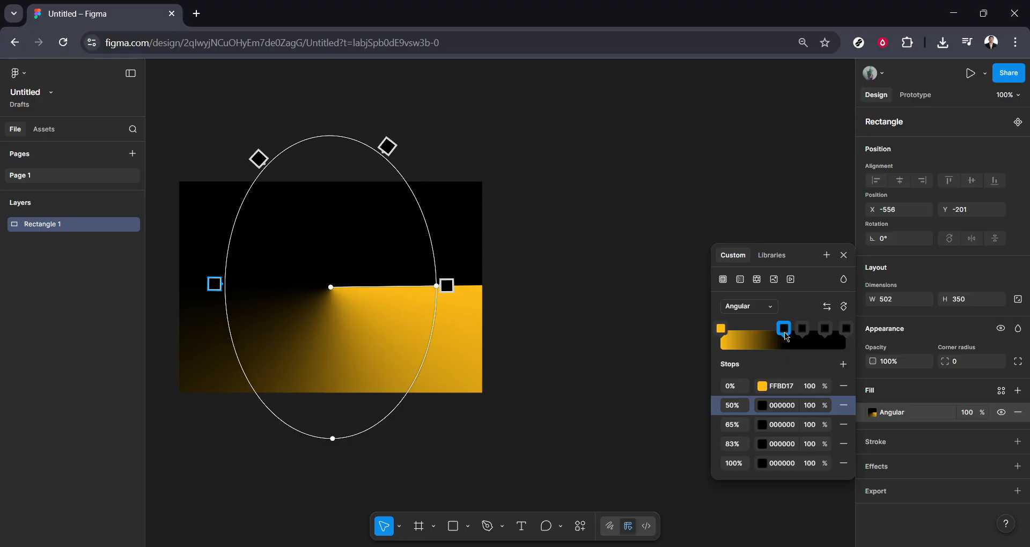
{"action": "left_click", "coordinate": [771, 506]}
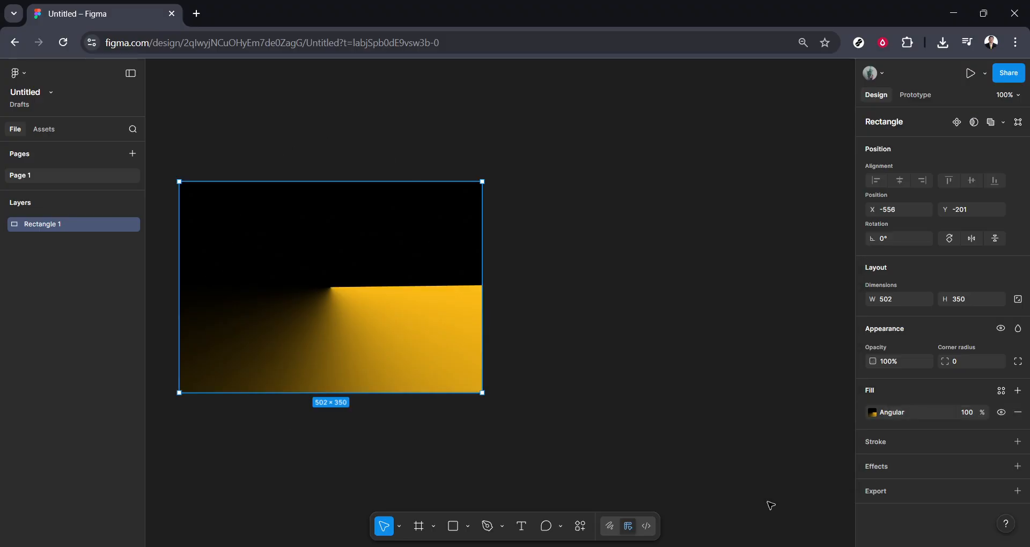
{"action": "left_click", "coordinate": [739, 420]}
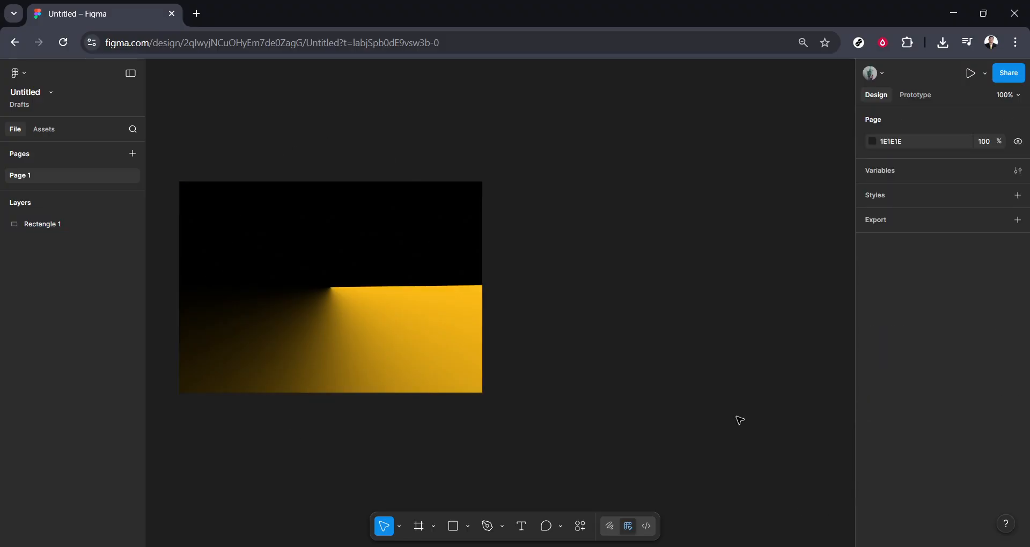
- Move the gradient rectangle to the middle of the canvas, at about X -279, Y -228
{"action": "left_click_drag", "start_coordinate": [401, 282], "coordinate": [414, 259]}
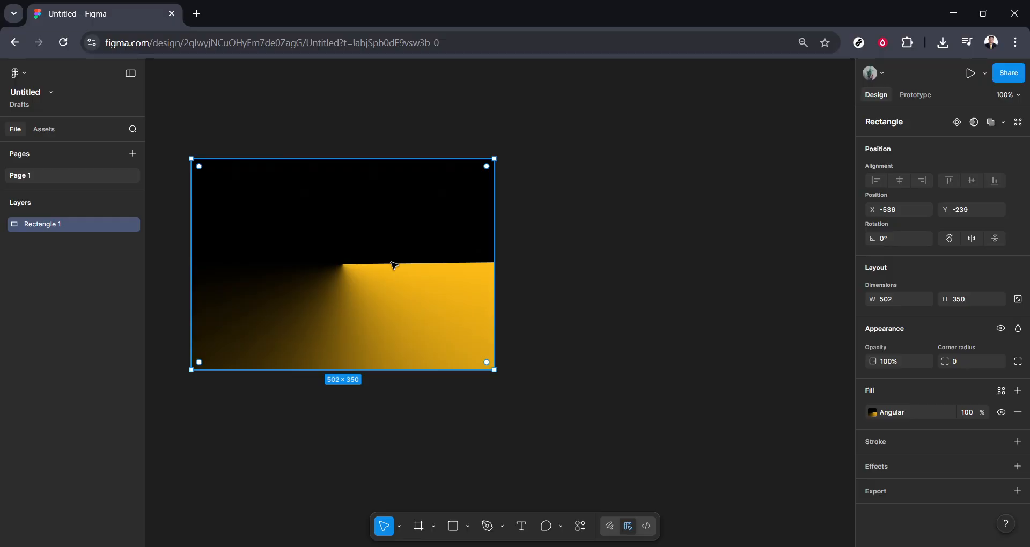
{"action": "left_click", "coordinate": [587, 301]}
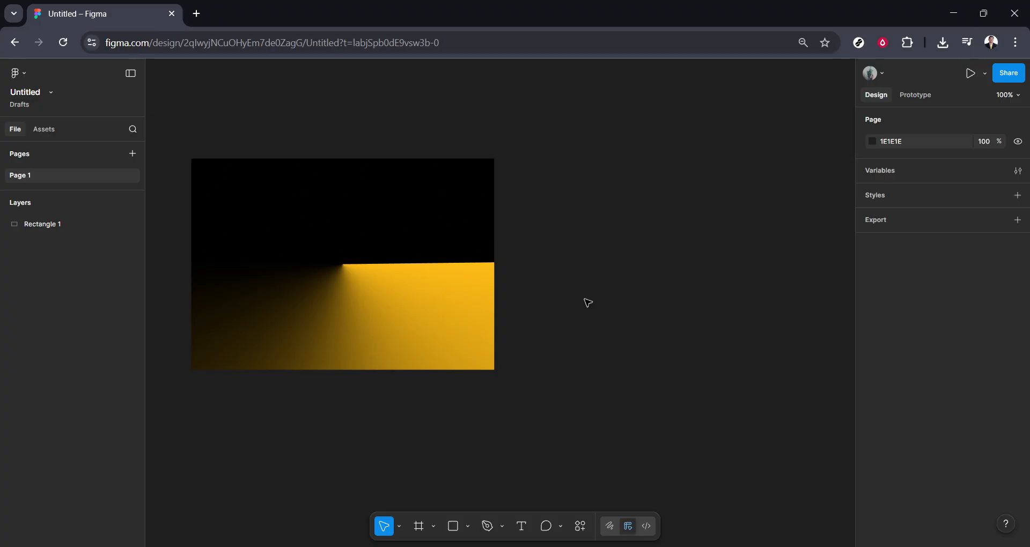
{"action": "left_click", "coordinate": [462, 301]}
{"action": "left_click_drag", "start_coordinate": [462, 301], "coordinate": [616, 311]}
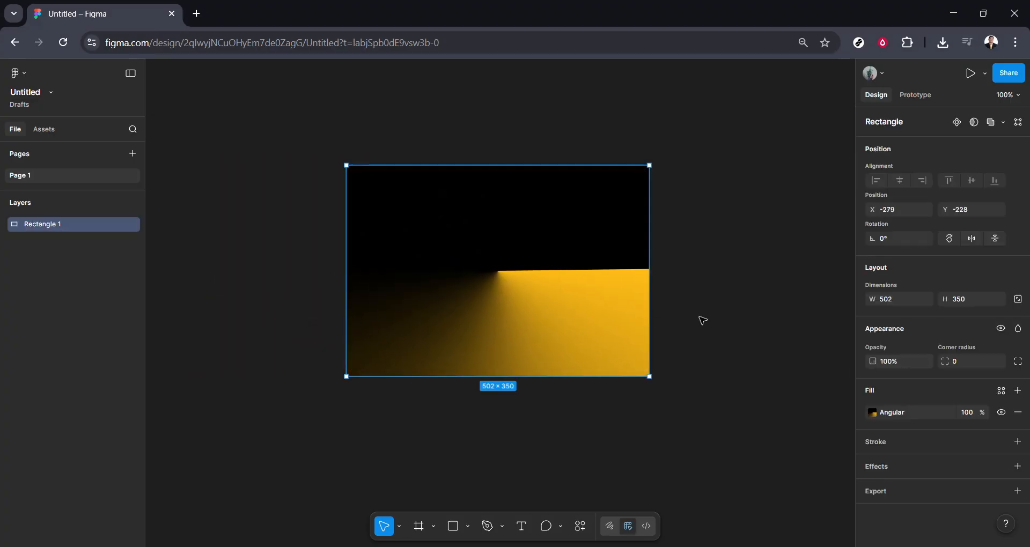